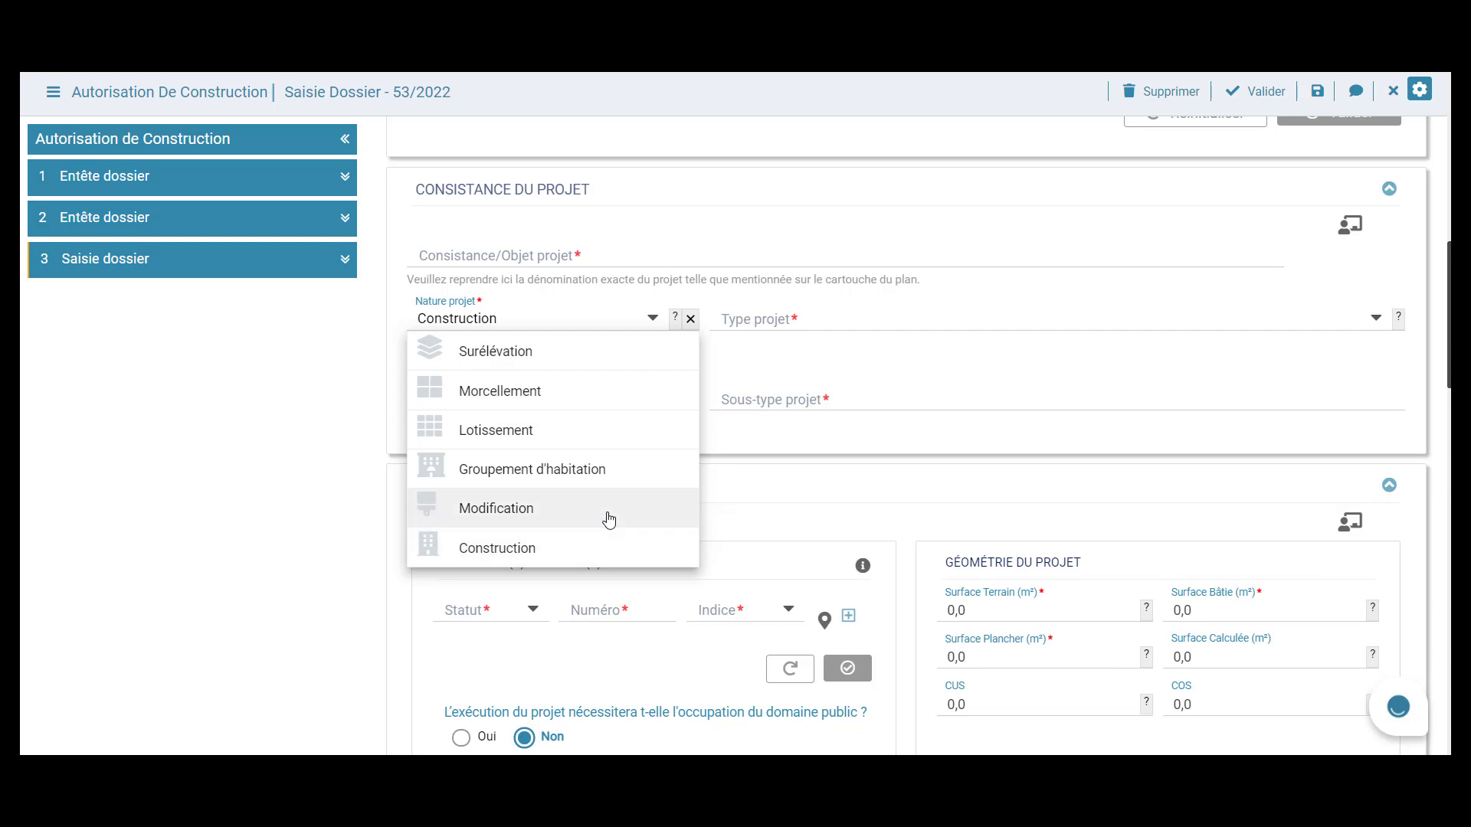
# Set the project nature to Modification and browse the project type list.
pyautogui.click(619, 511)
pyautogui.click(1376, 320)
pyautogui.scroll(-3, 1302, 434)
pyautogui.scroll(-3, 1256, 475)
pyautogui.scroll(5, 1243, 528)
pyautogui.scroll(2, 1242, 536)
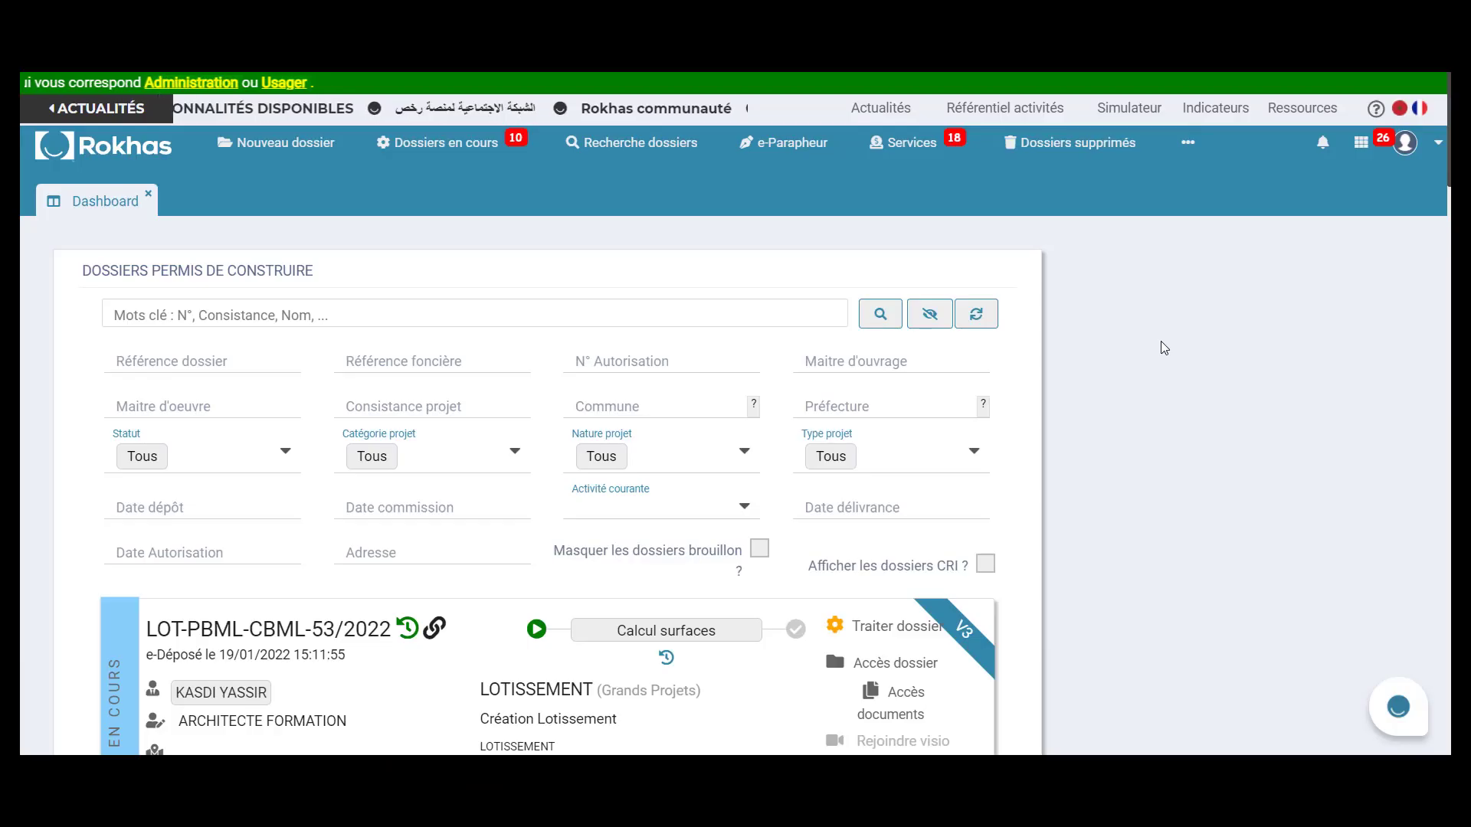
pyautogui.scroll(-2, 1164, 349)
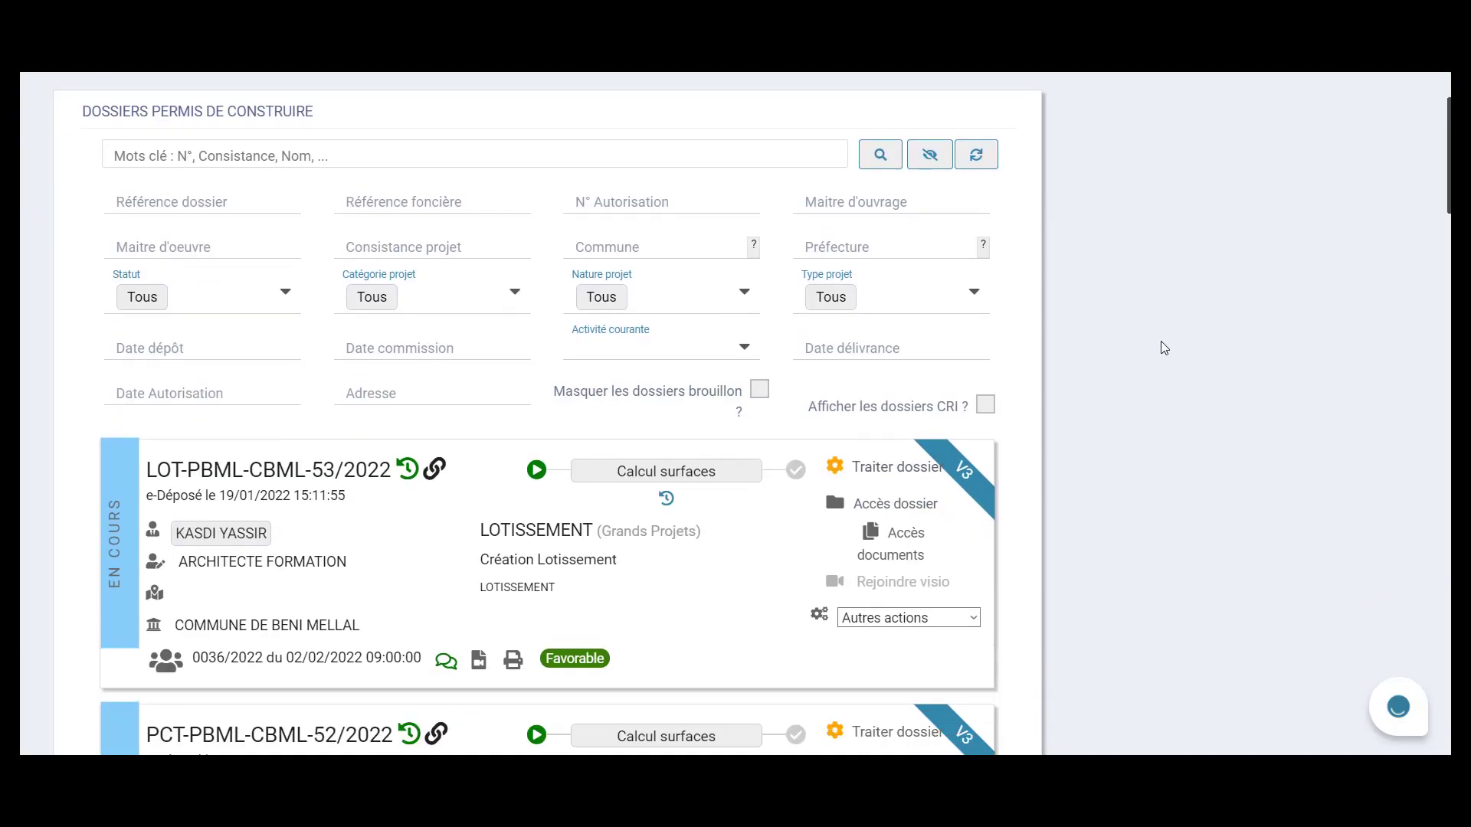
pyautogui.click(868, 472)
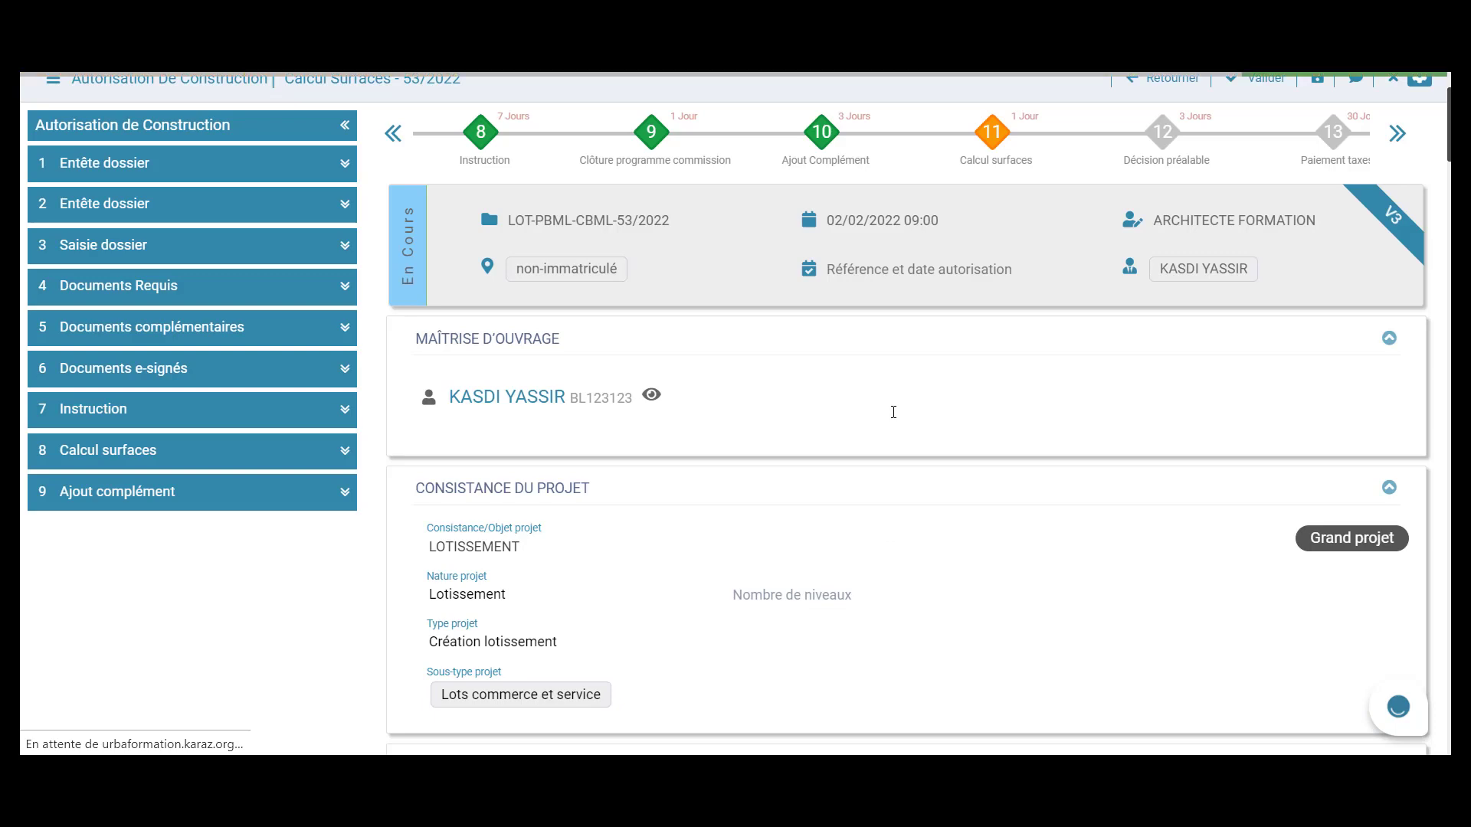
pyautogui.scroll(-8, 895, 418)
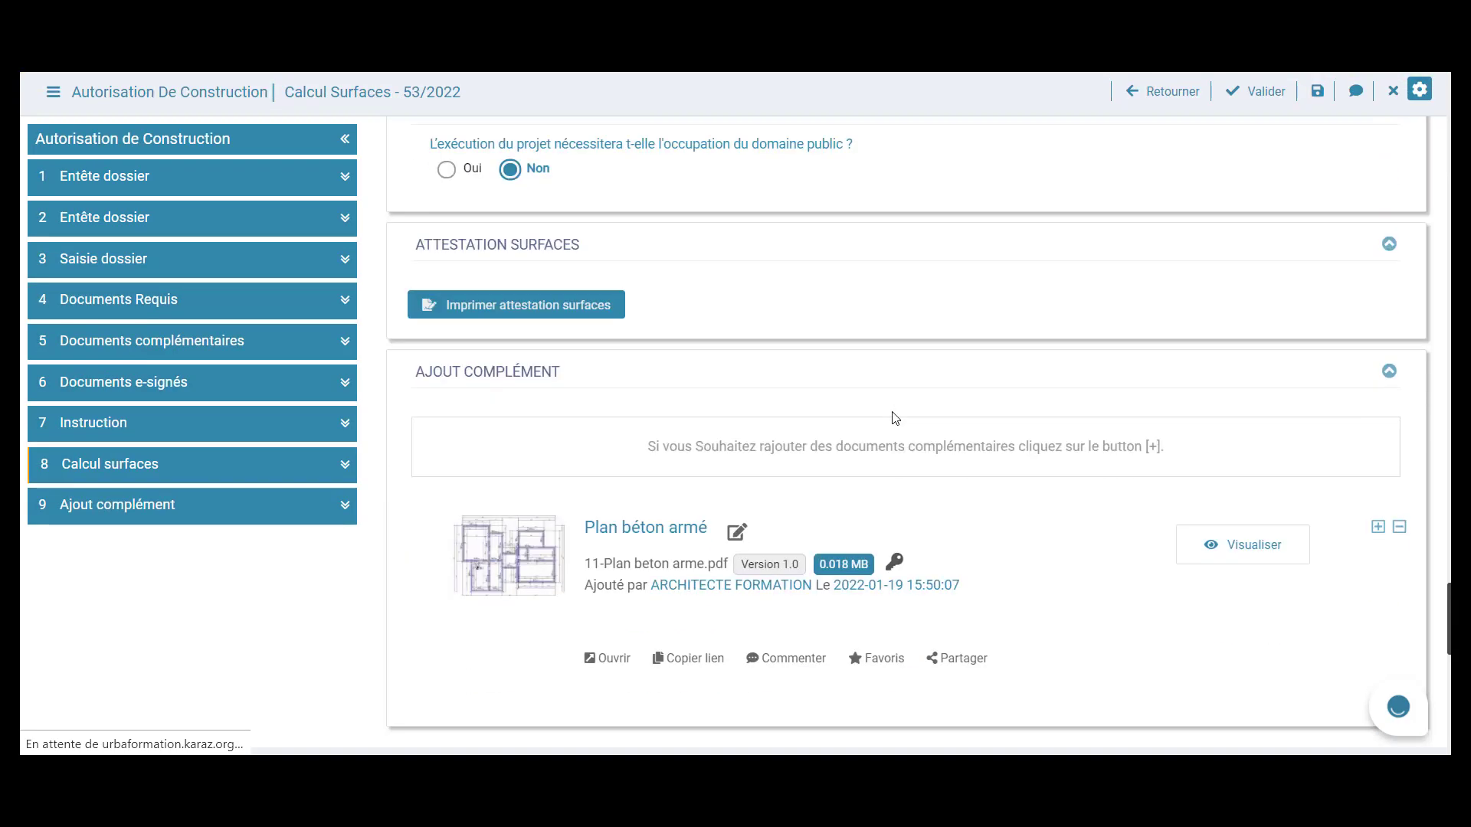
pyautogui.scroll(-7, 894, 418)
pyautogui.scroll(12, 895, 417)
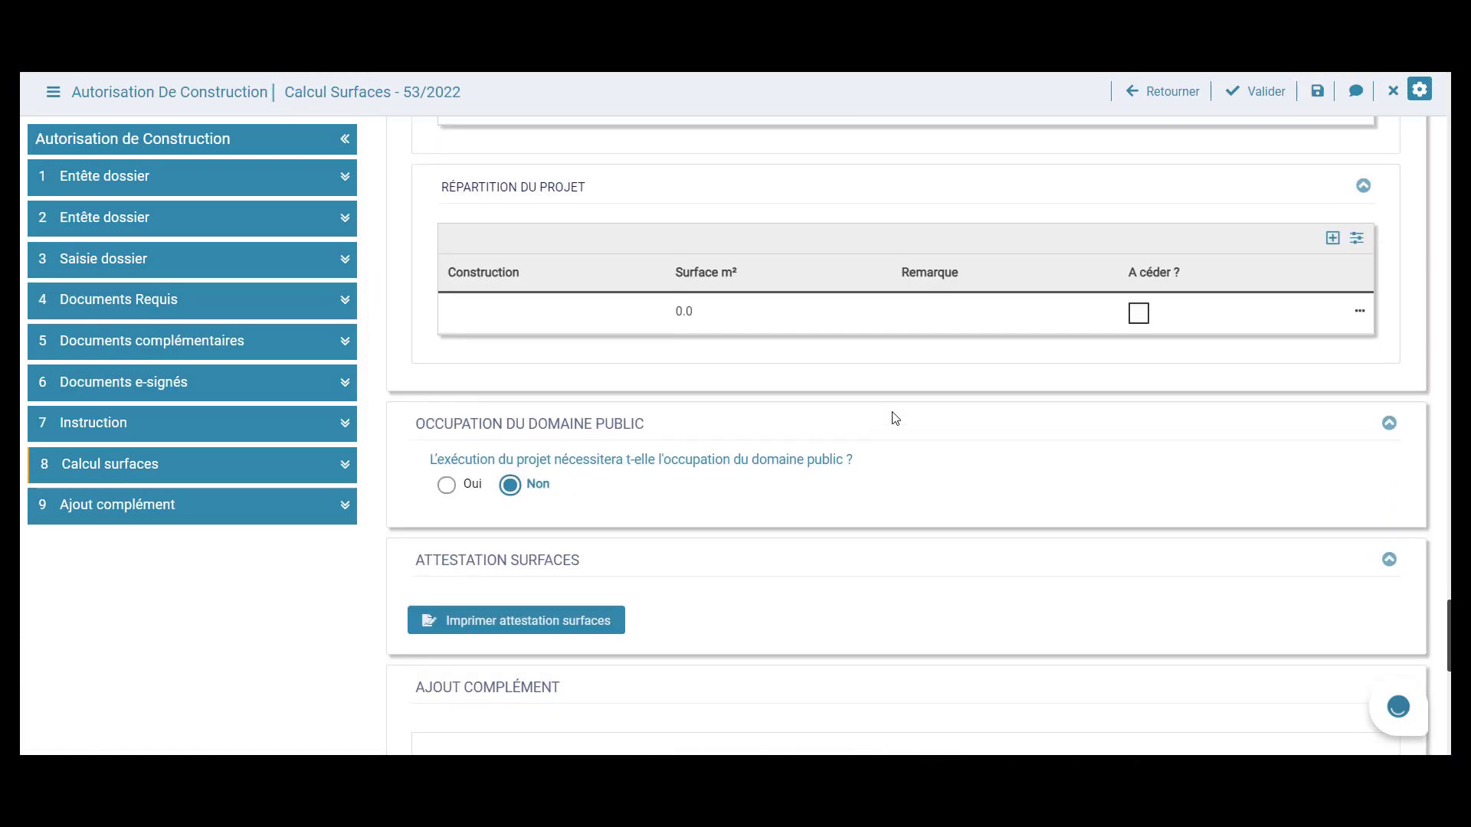
pyautogui.scroll(6, 895, 418)
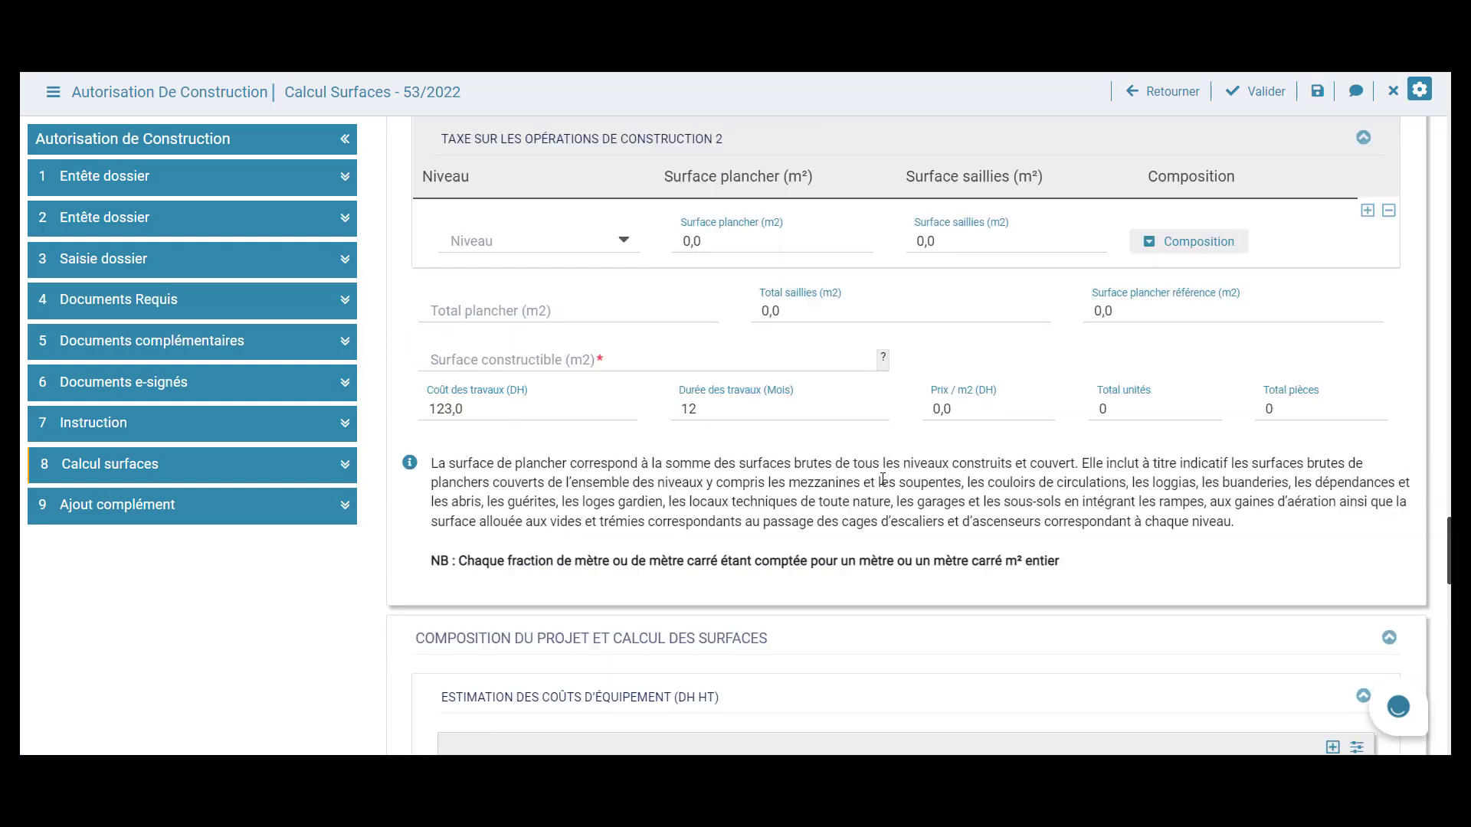
pyautogui.scroll(-2, 751, 402)
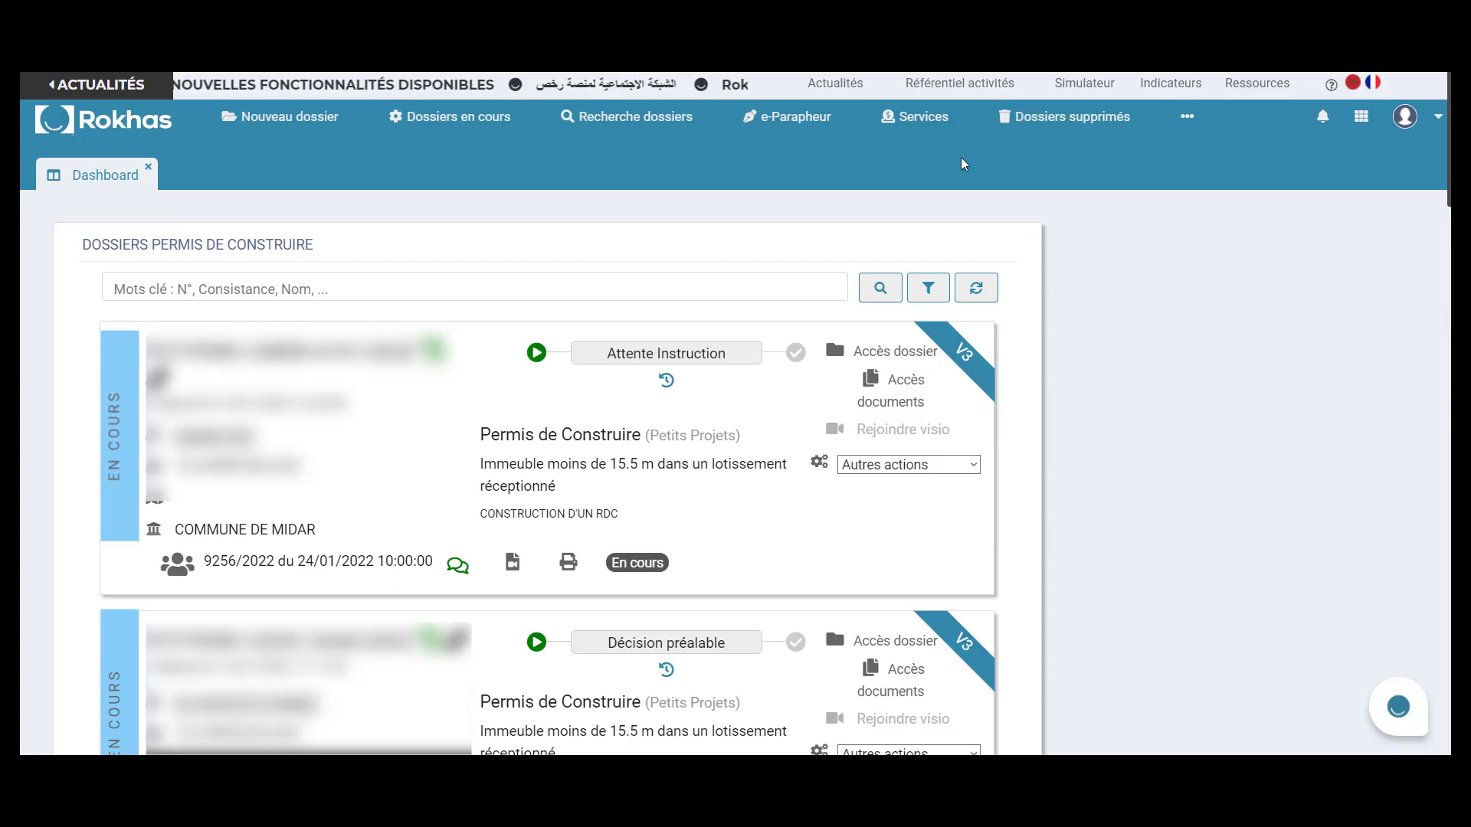
# Open the Paiement services list under Services rendus.
pyautogui.click(933, 119)
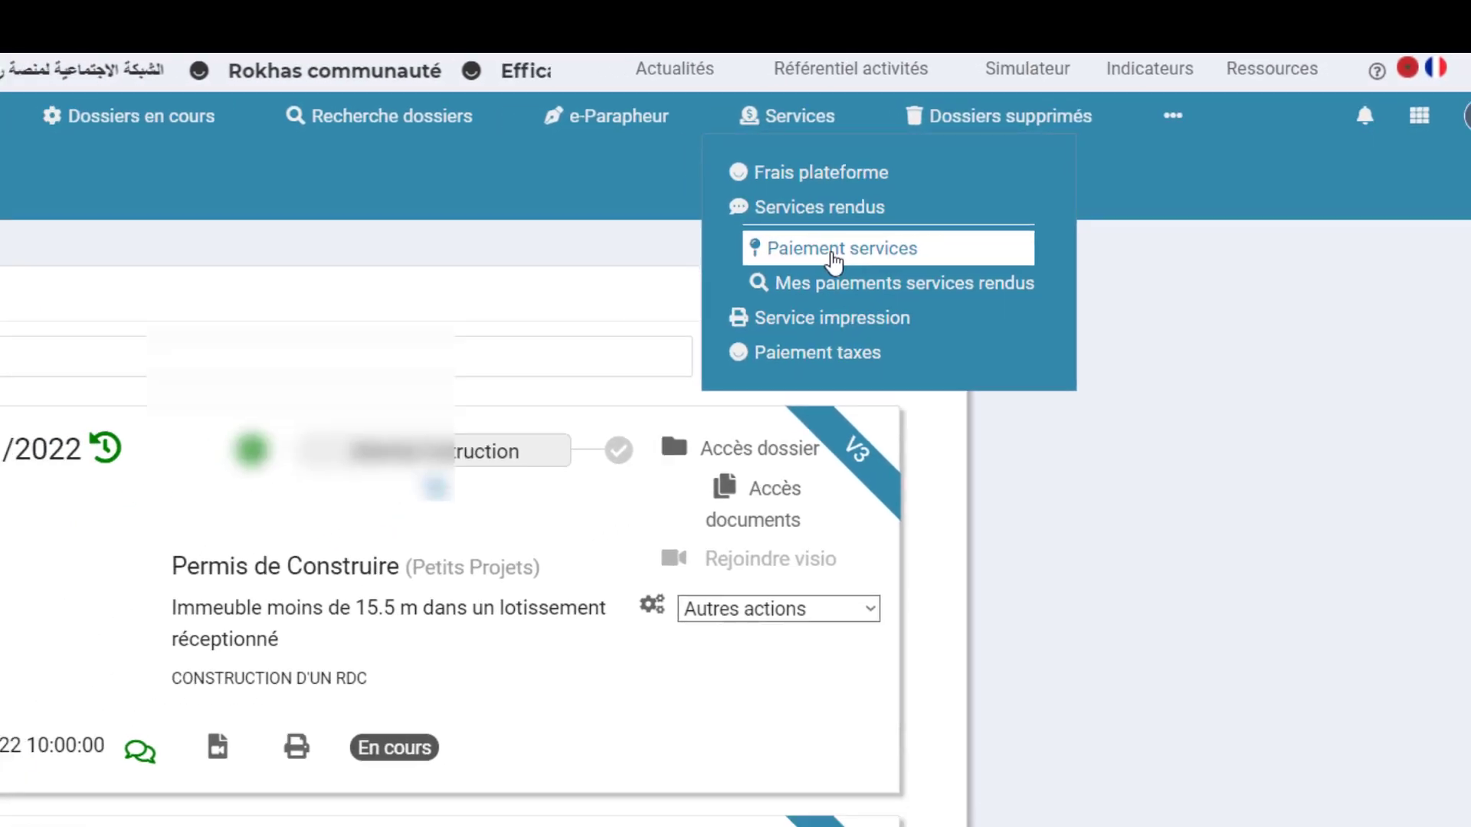
pyautogui.click(776, 277)
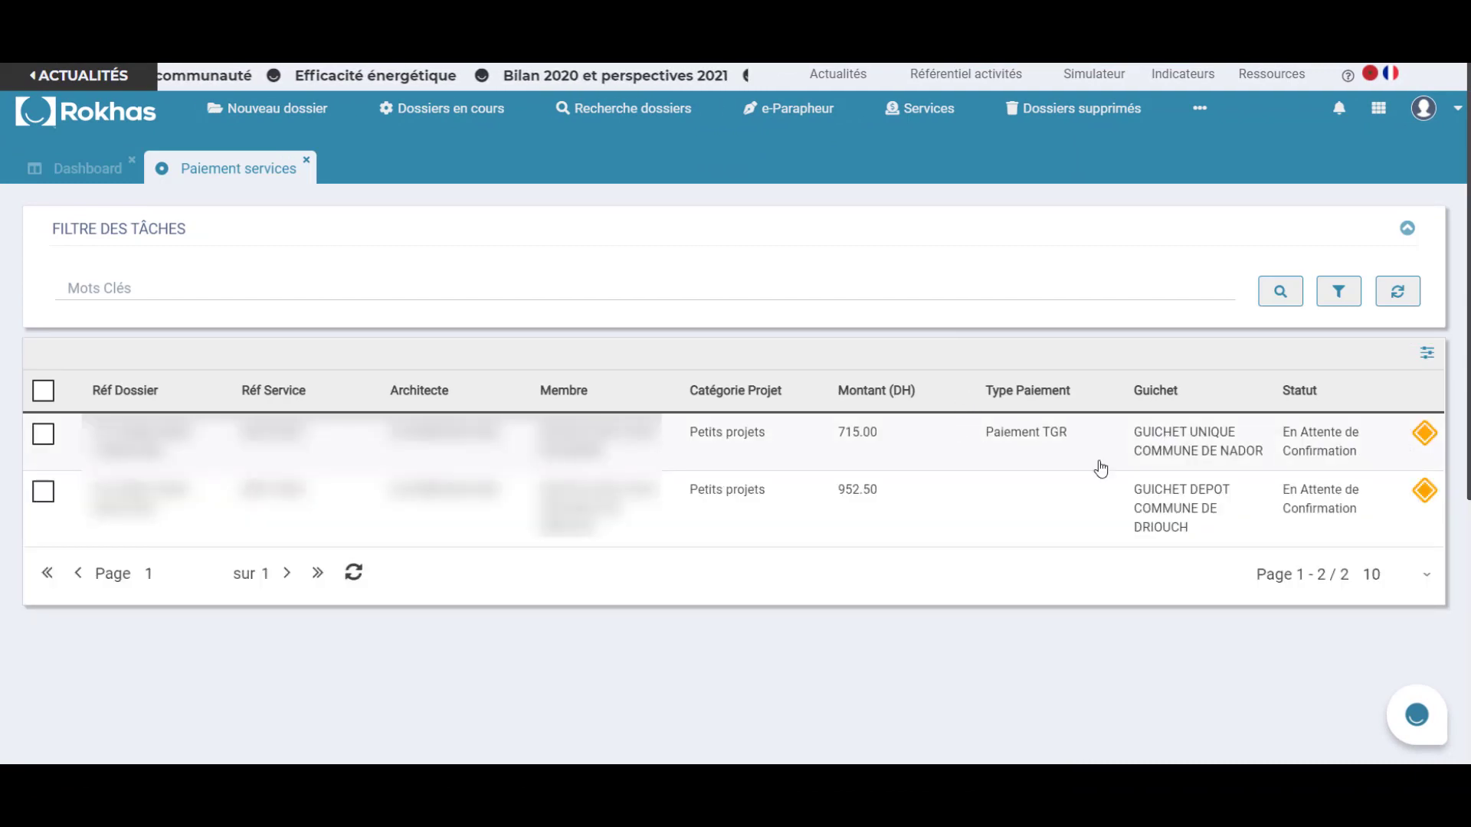
# Open the first pending 715 DH payment, generate its TGR payment code and copy it.
pyautogui.doubleClick(778, 464)
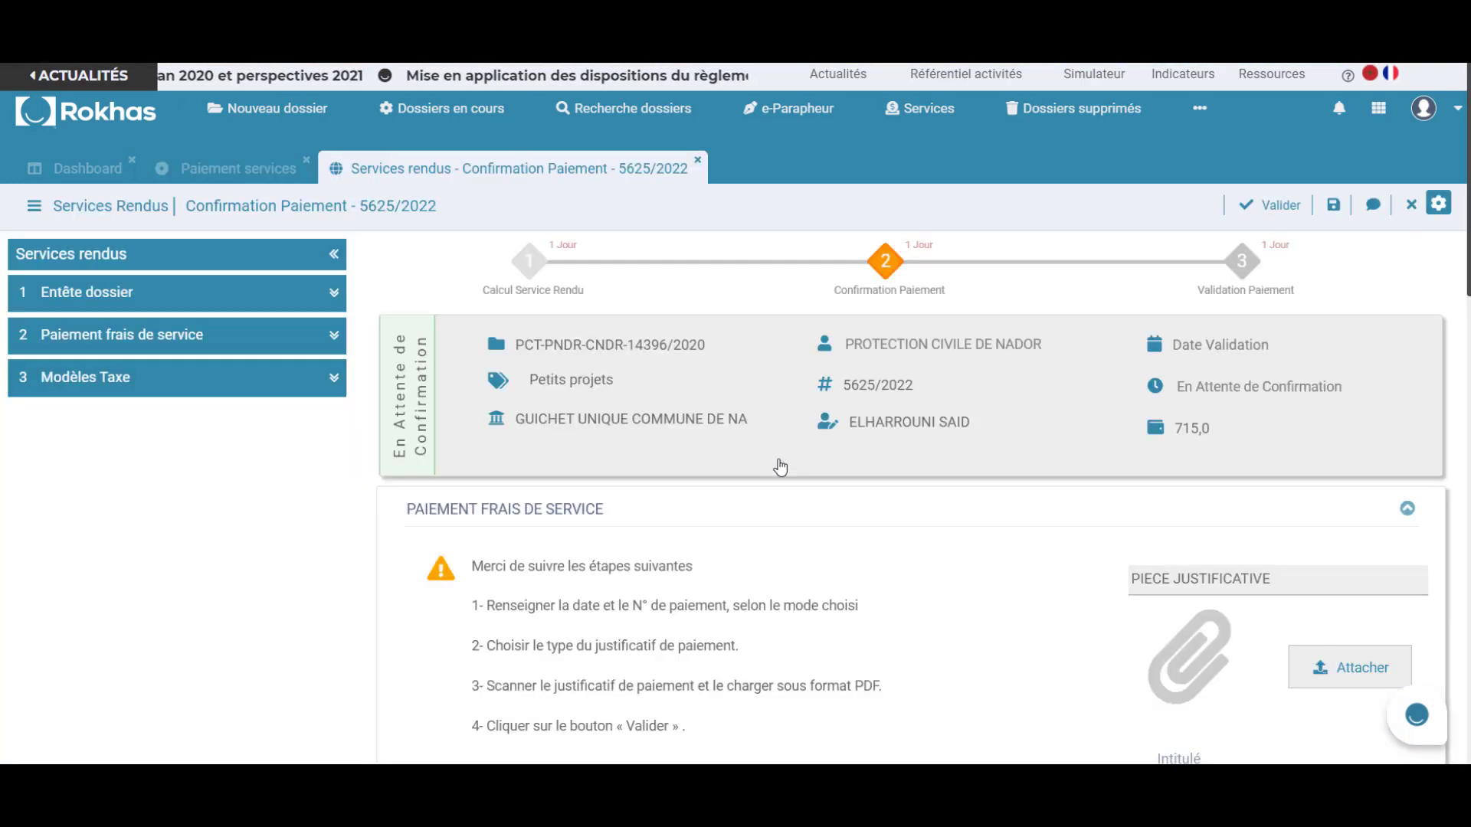
pyautogui.scroll(-1, 780, 465)
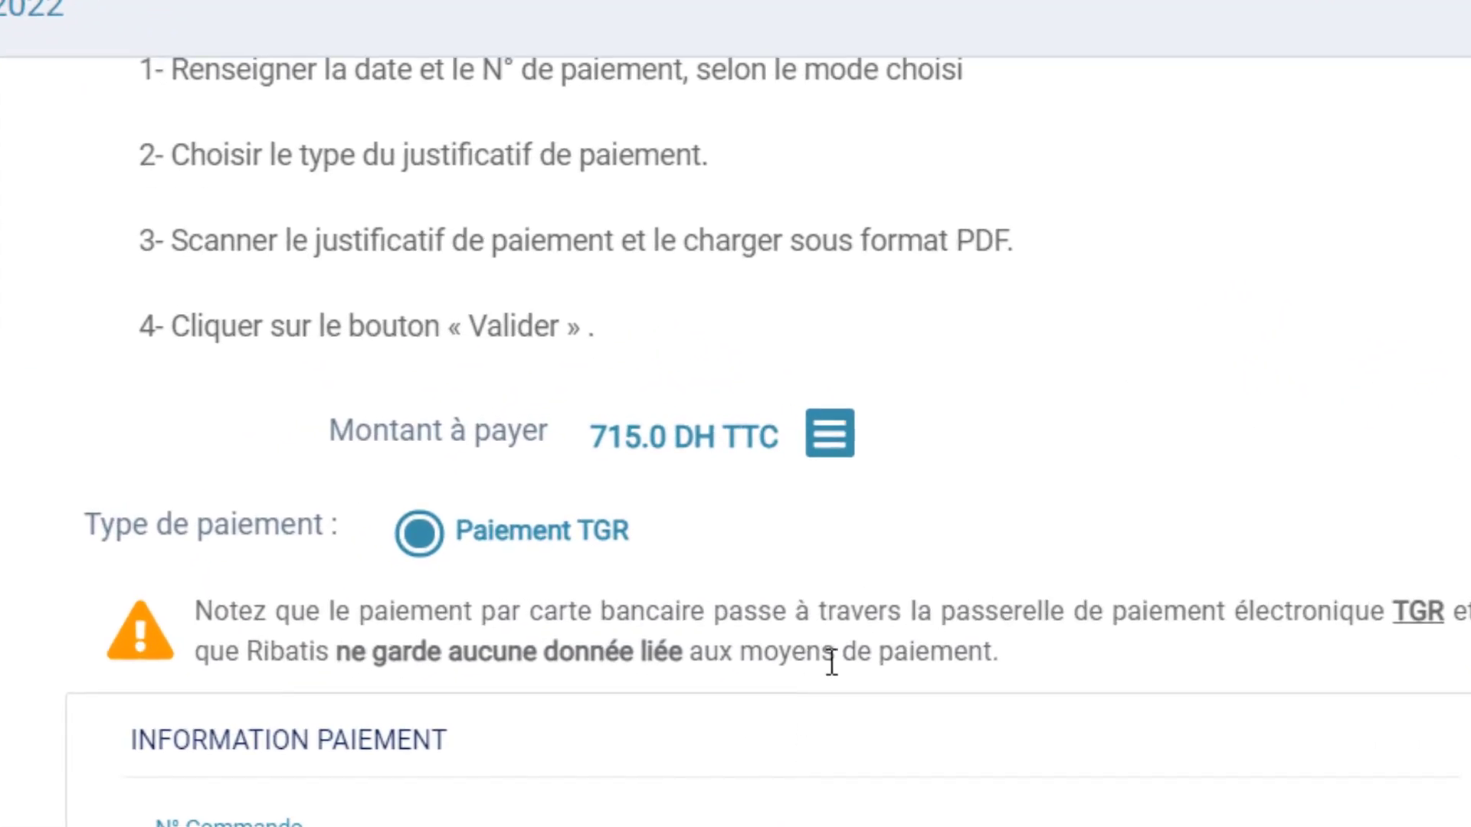
pyautogui.scroll(-2, 831, 663)
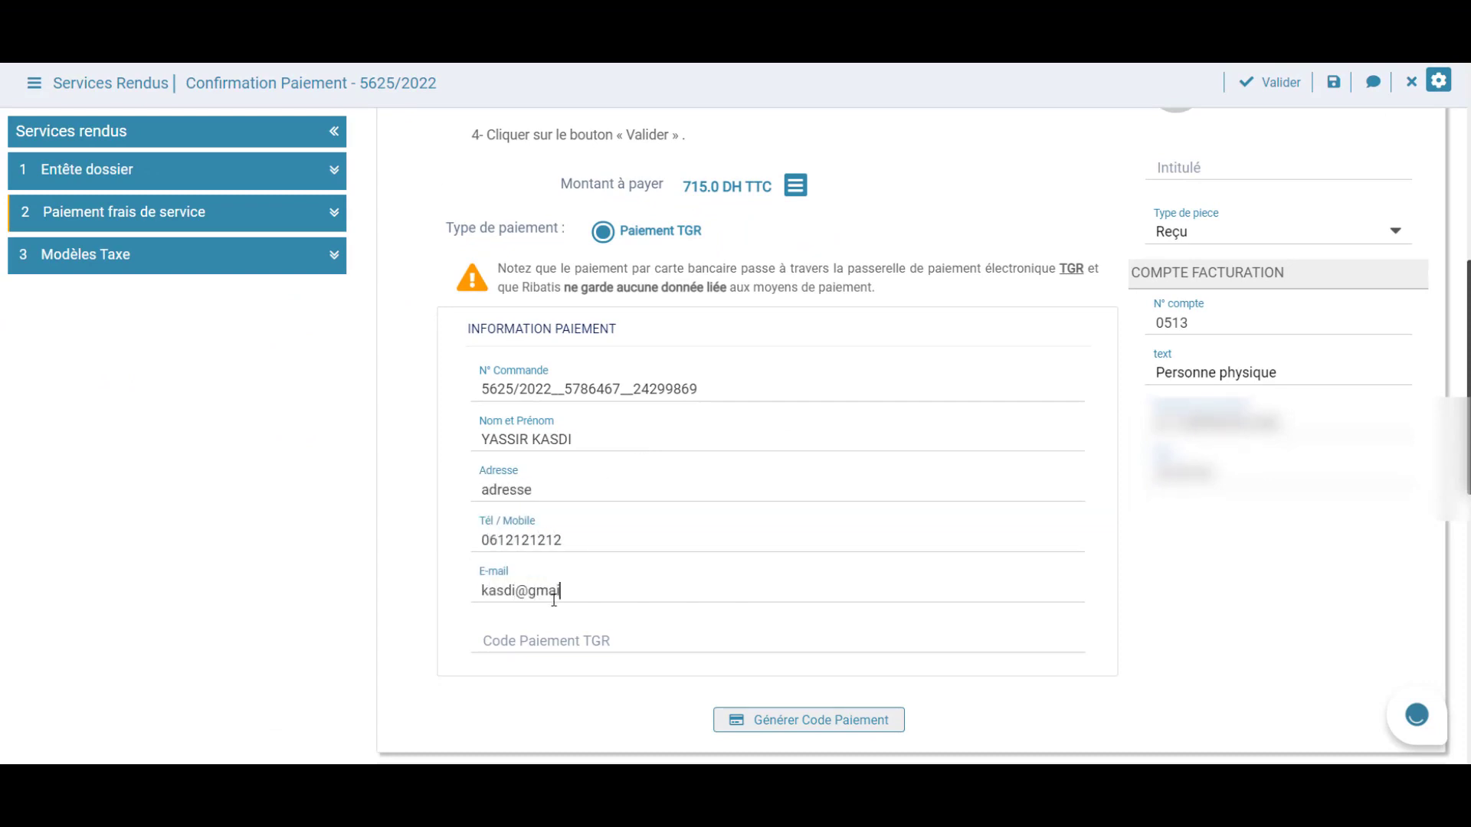
pyautogui.click(793, 734)
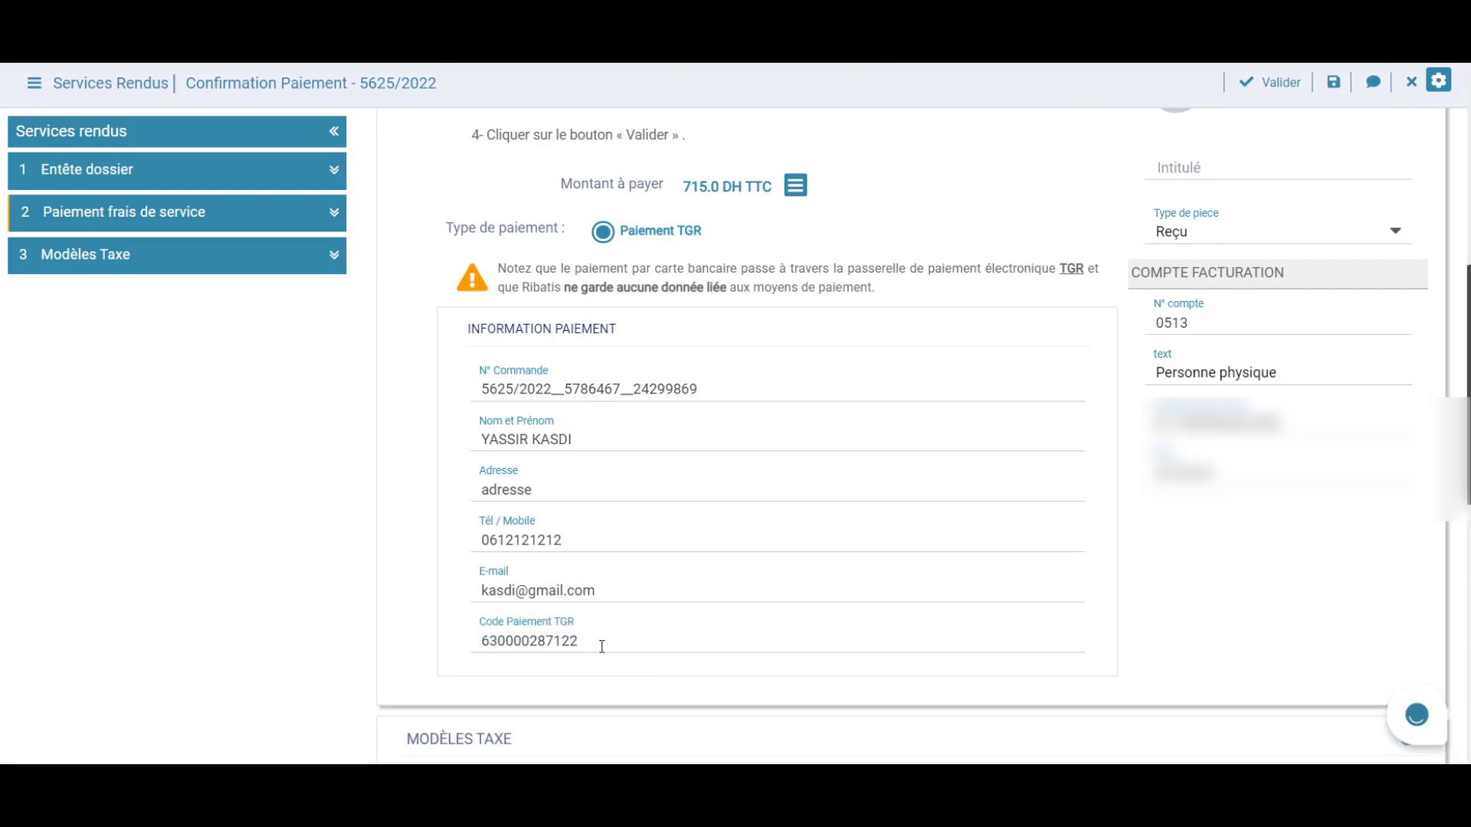
pyautogui.hotkey('ctrl', 'c')
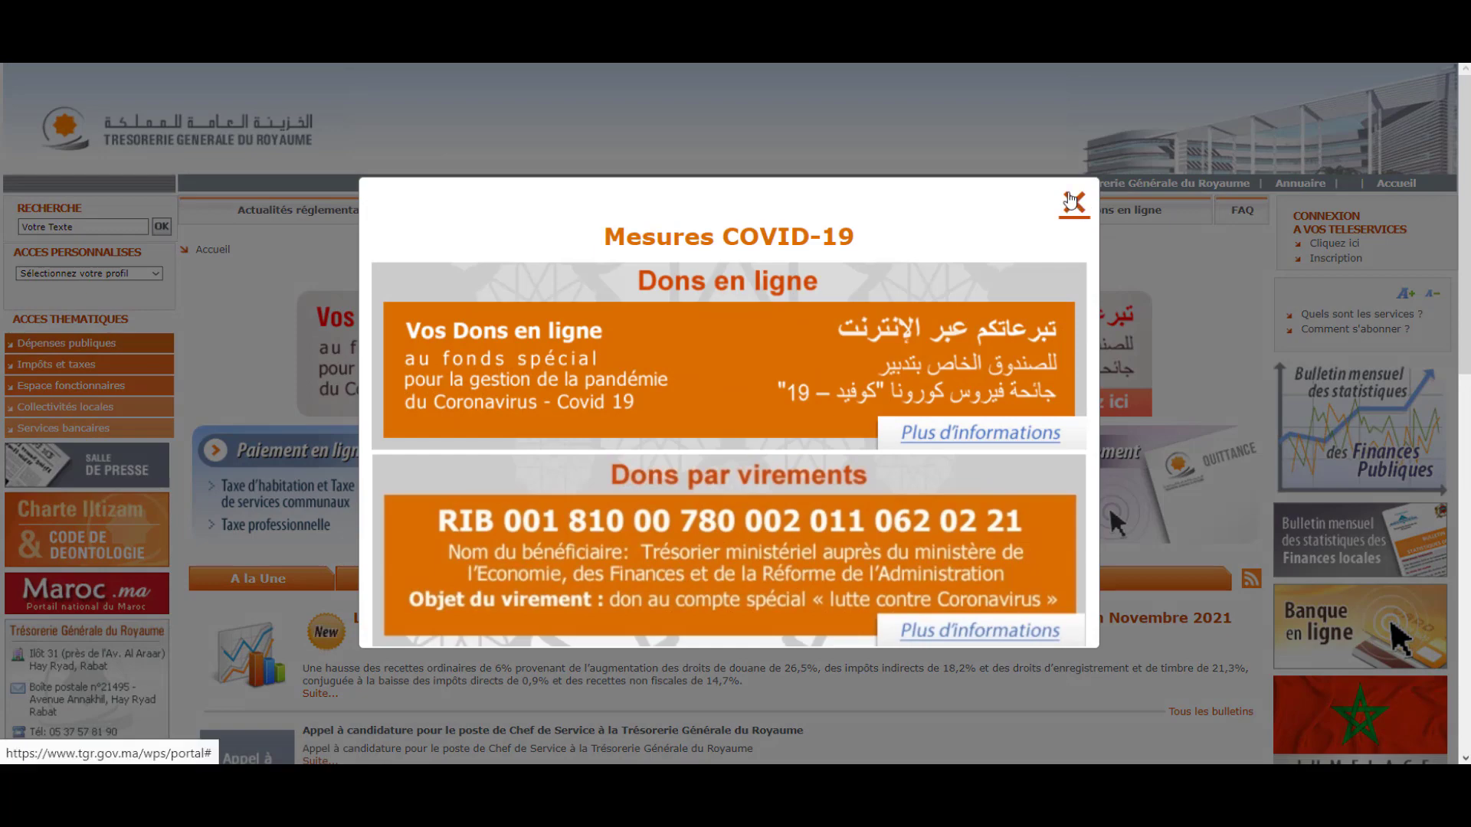
# Dismiss the COVID-19 notice and go to the TGR online payment page.
pyautogui.click(1074, 201)
pyautogui.scroll(-7, 1153, 402)
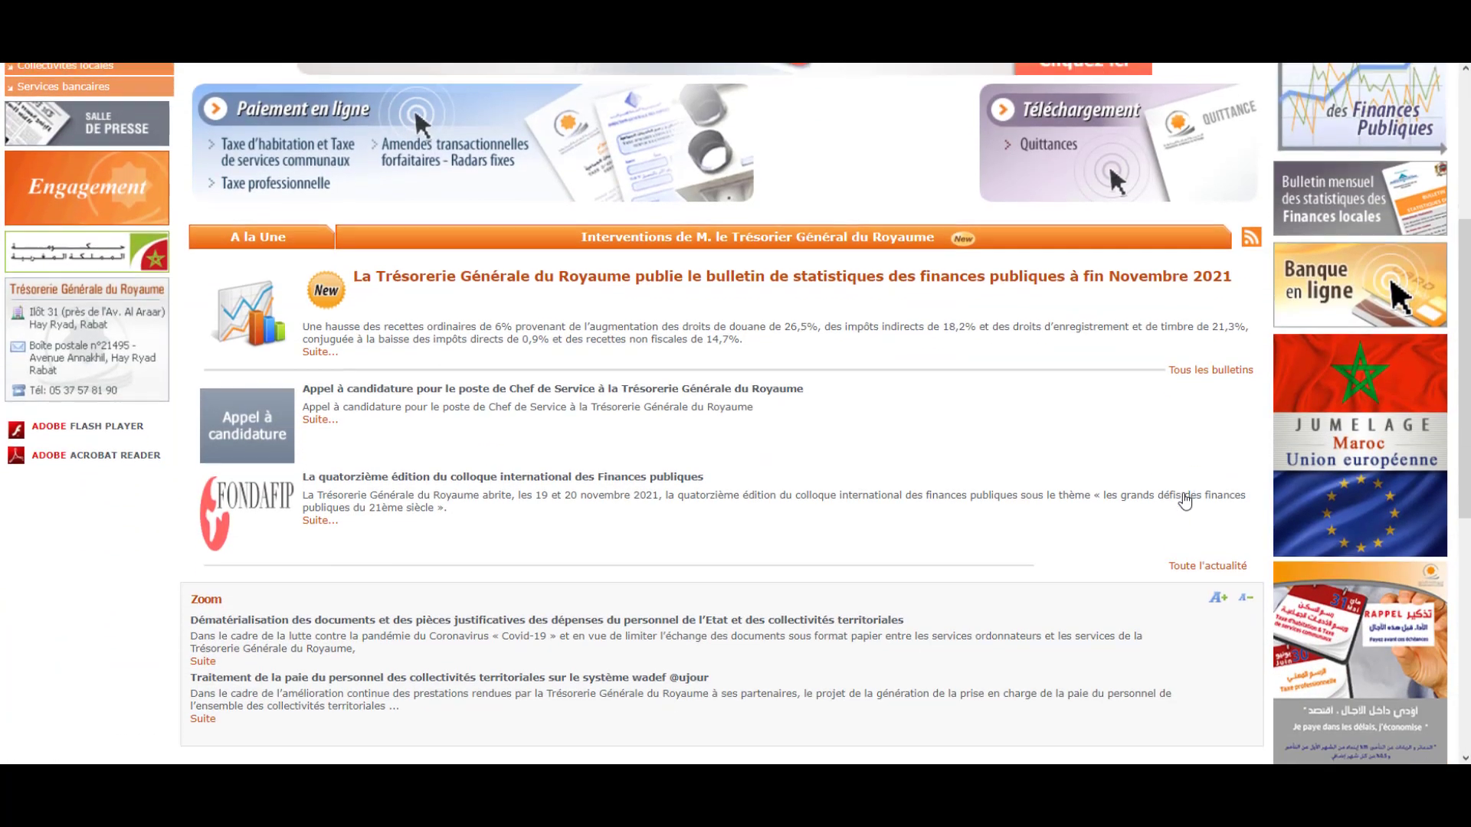
pyautogui.scroll(-3, 1185, 502)
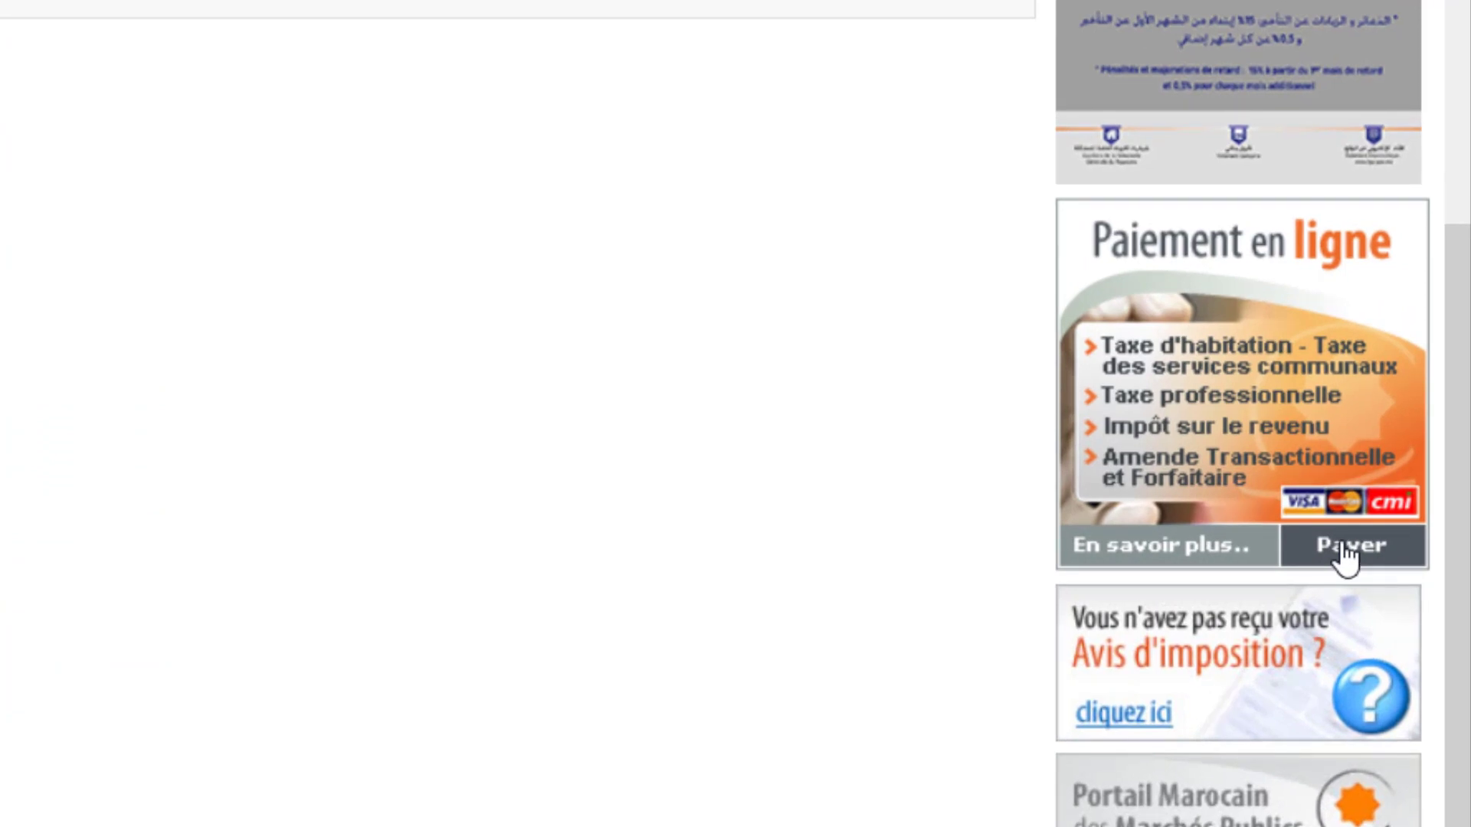
pyautogui.click(1346, 552)
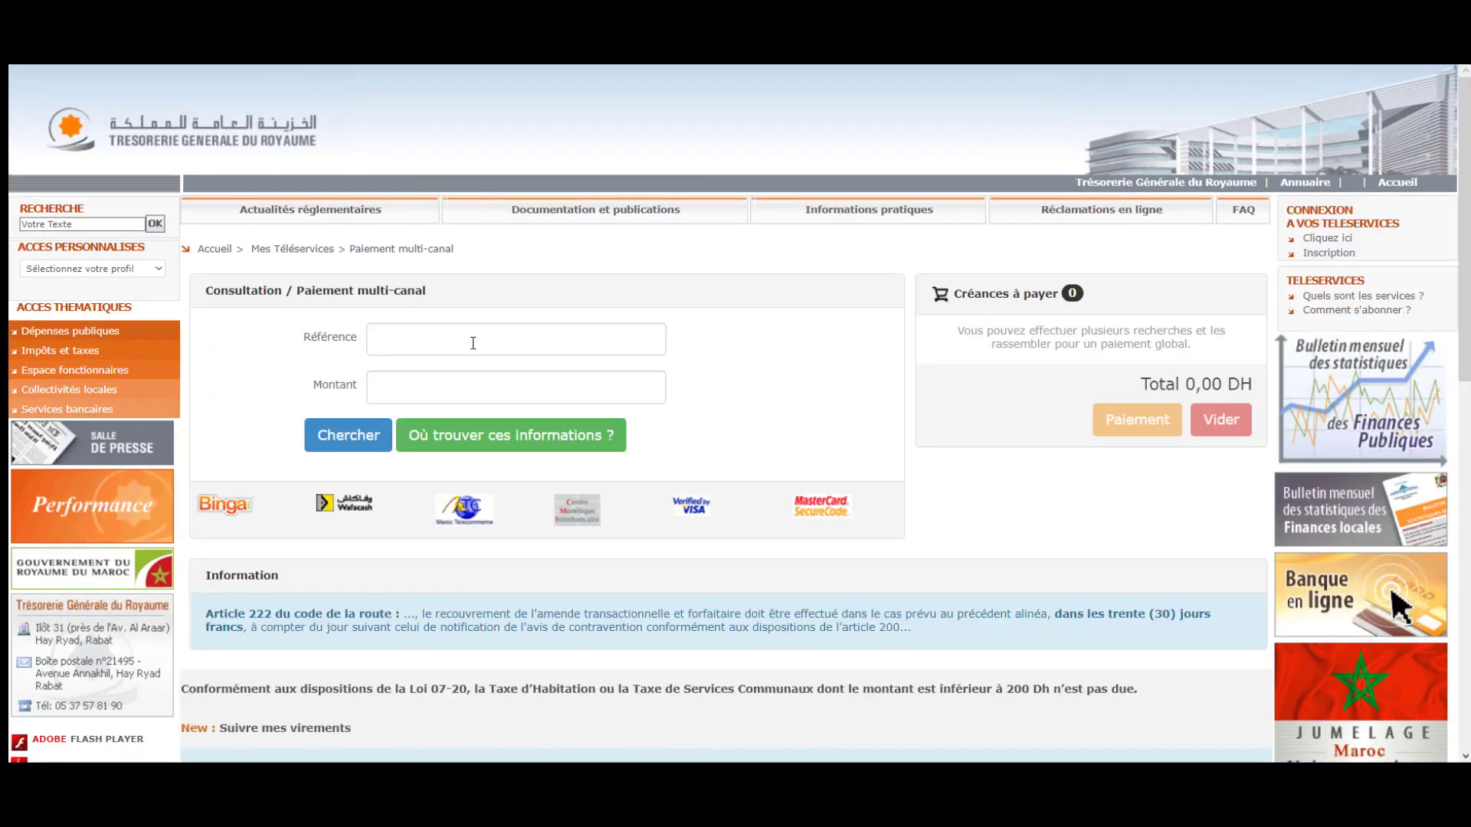
# Paste the payment code as Référence, enter 715 as Montant, and search.
pyautogui.click(473, 342)
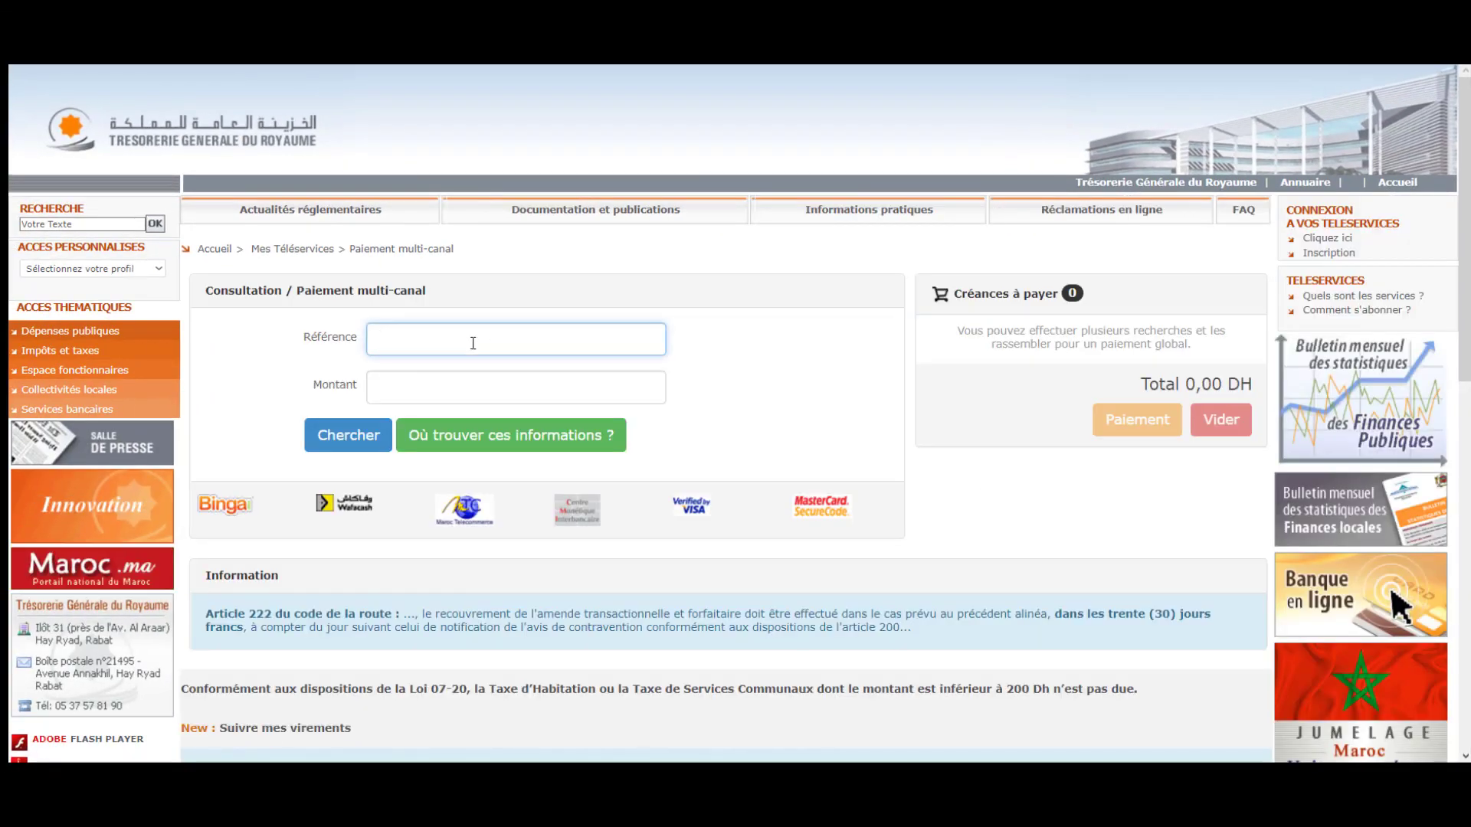
pyautogui.click(438, 382)
pyautogui.press('super+v')
pyautogui.scroll(-3, 536, 630)
pyautogui.scroll(-1, 536, 630)
pyautogui.click(476, 621)
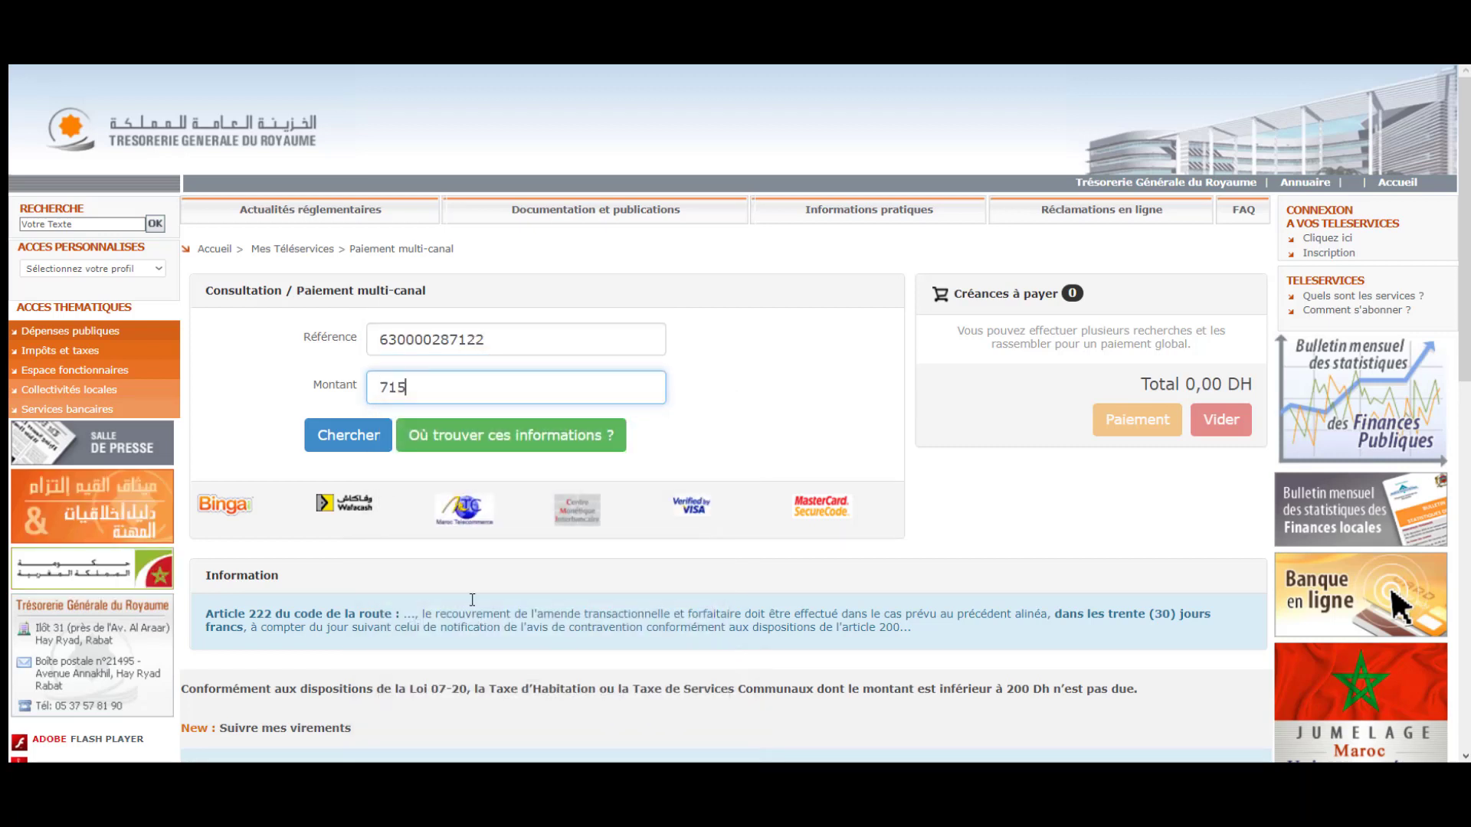
pyautogui.click(367, 442)
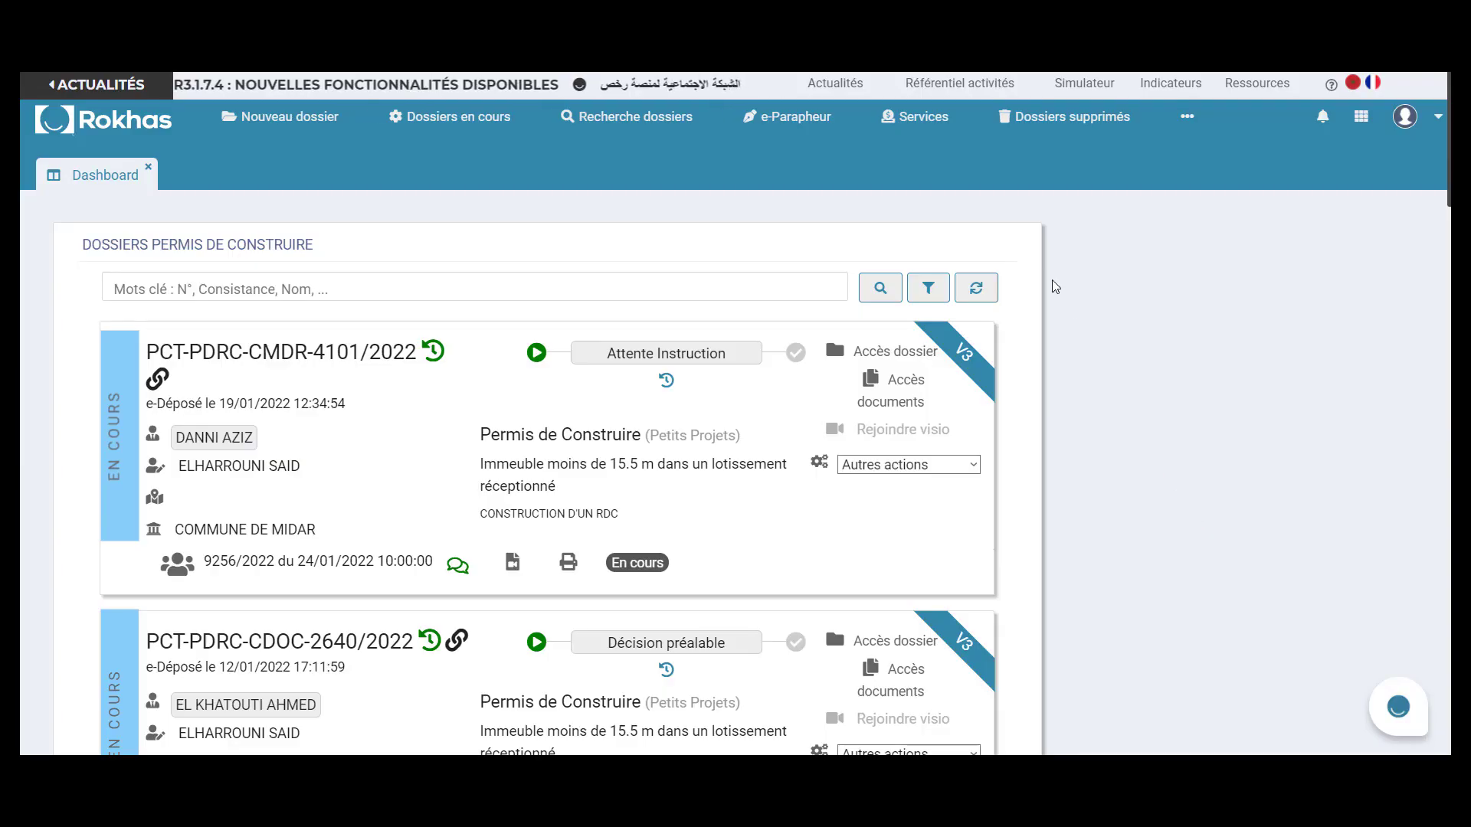
# Filter My service payments by the keyword 'tr' to list treated payments.
pyautogui.click(935, 120)
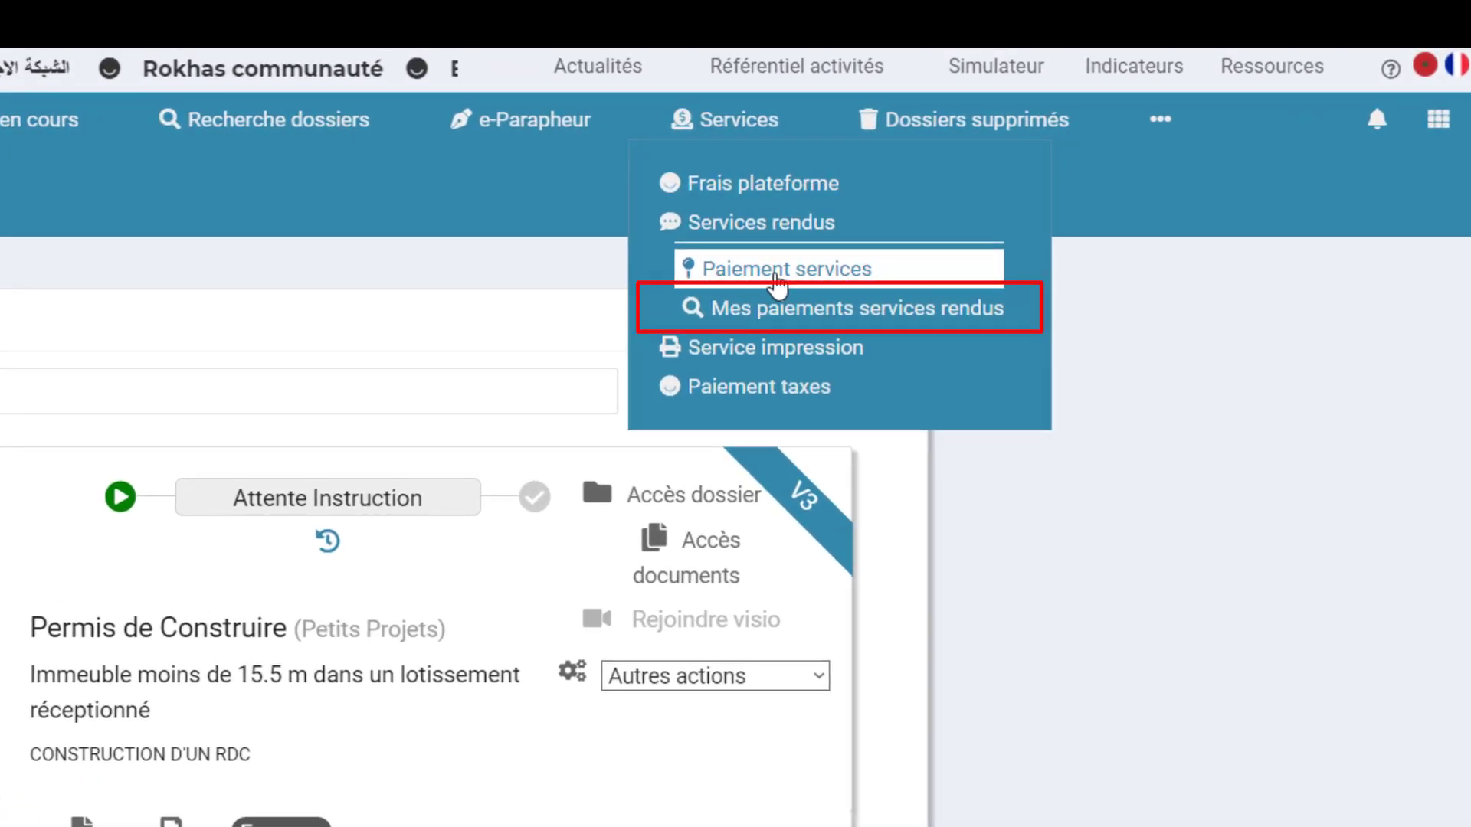
pyautogui.click(777, 308)
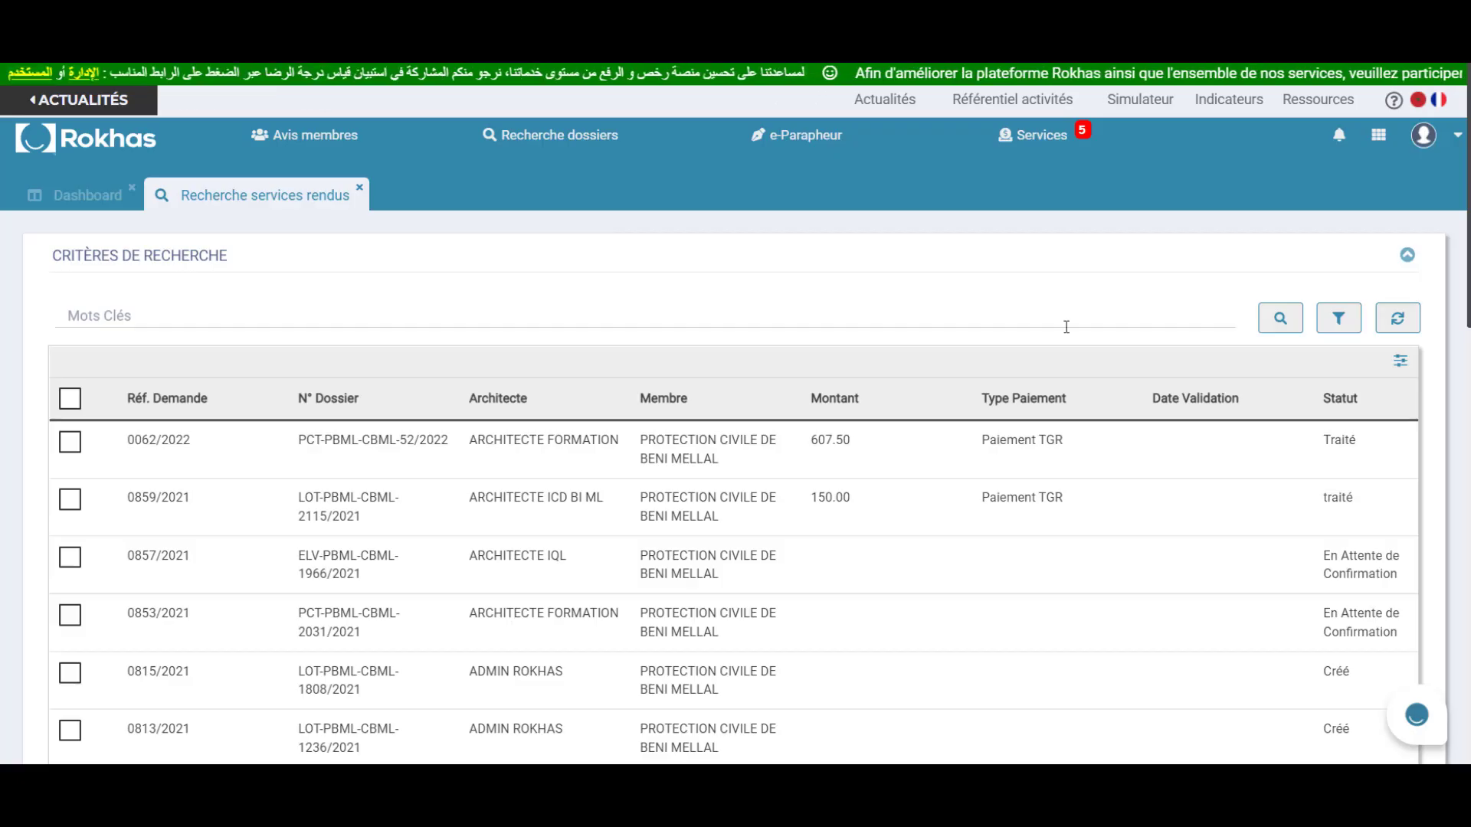
pyautogui.write('traité')
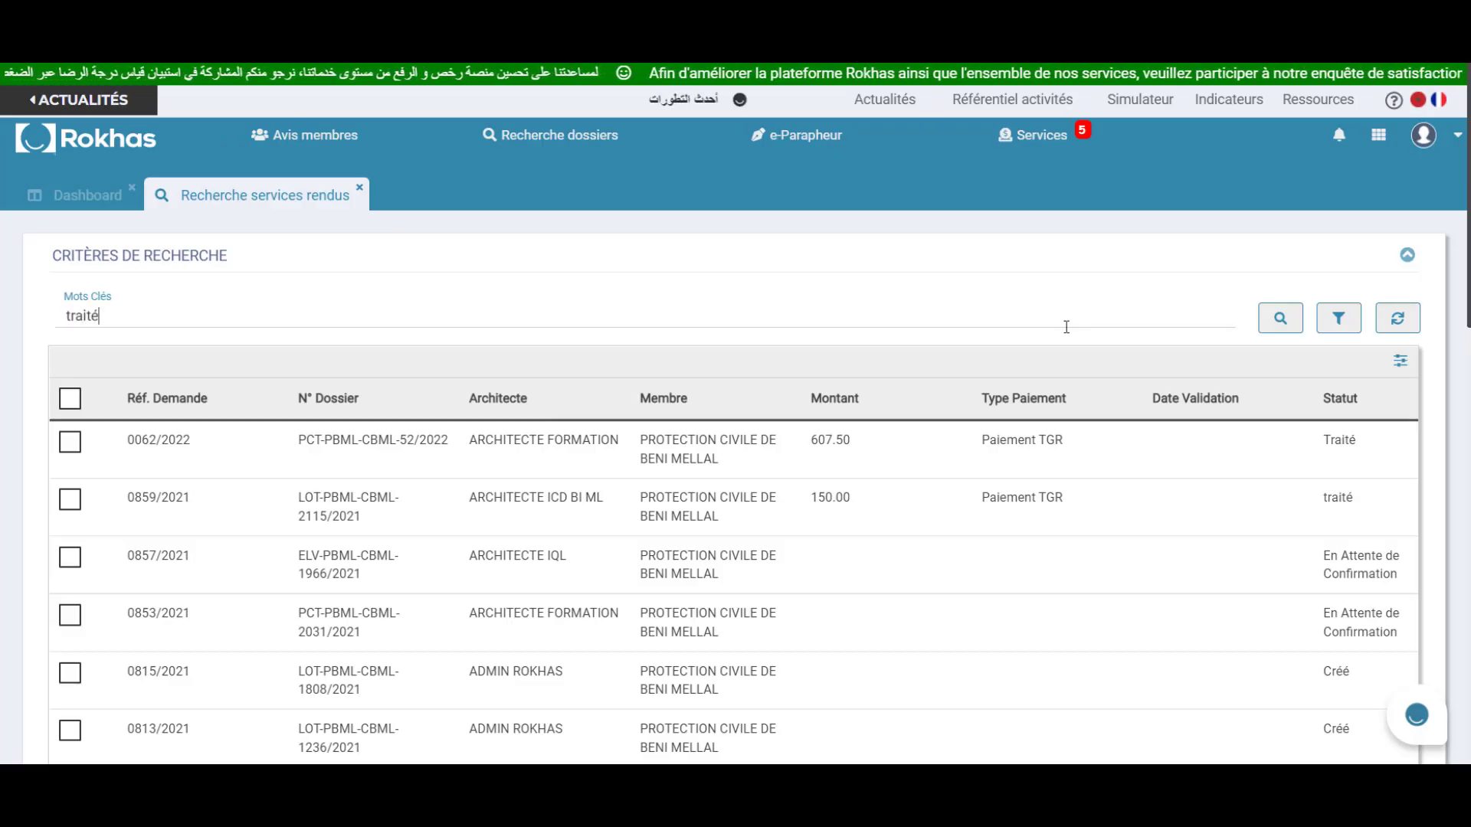
pyautogui.press('Return')
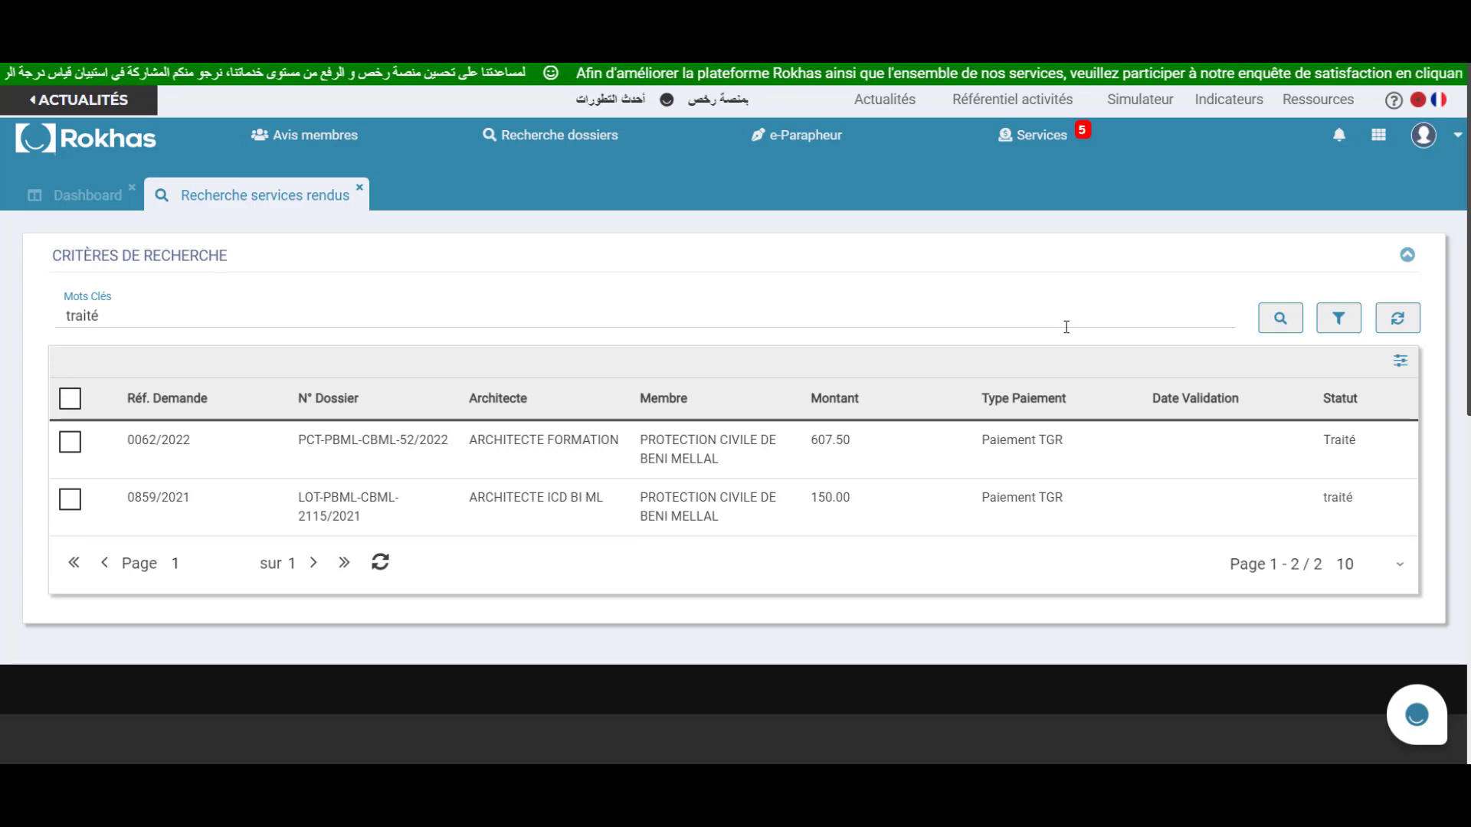
pyautogui.click(1138, 460)
pyautogui.doubleClick(1137, 460)
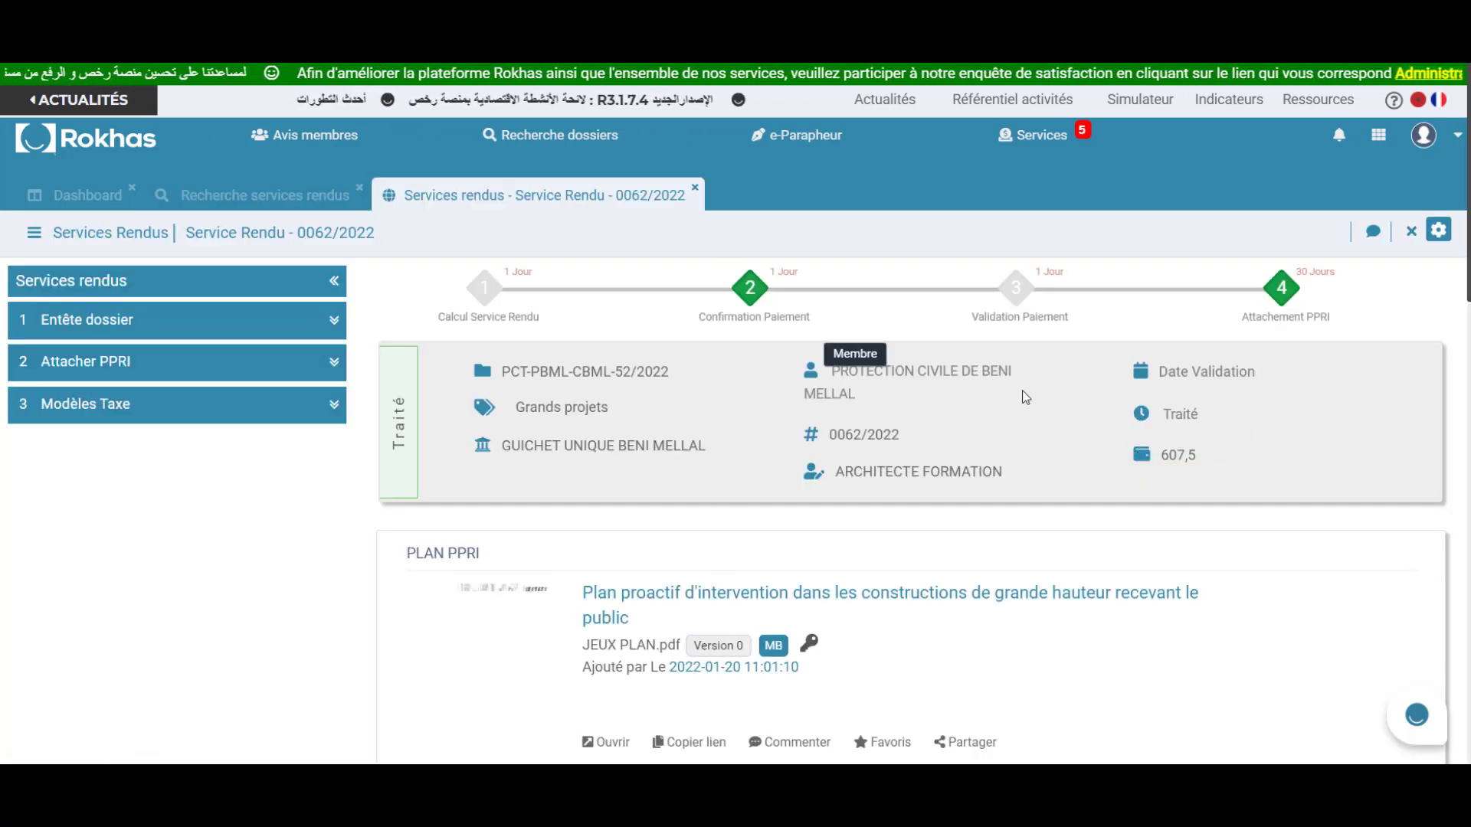
pyautogui.scroll(-3, 1022, 389)
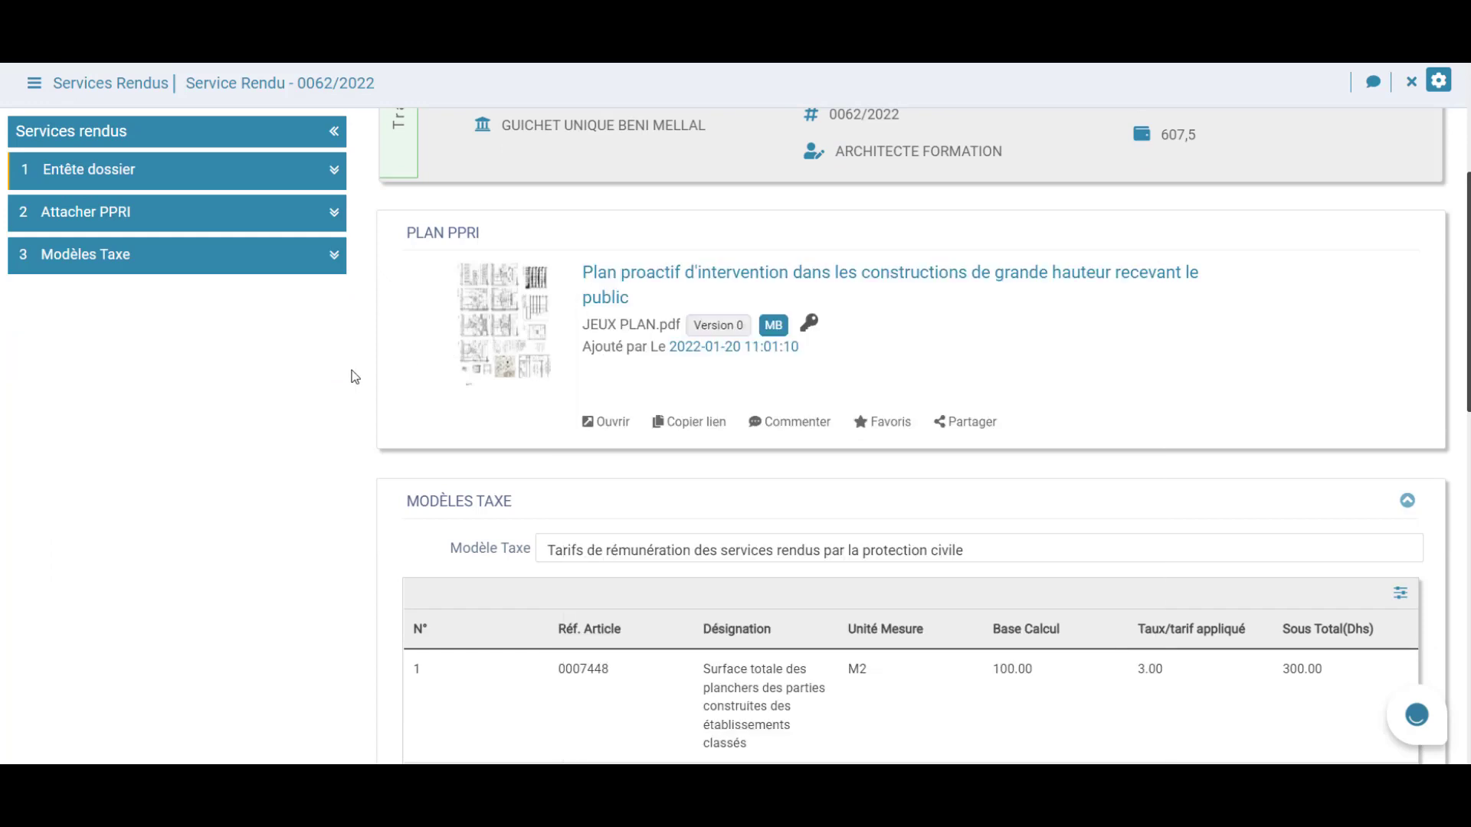
pyautogui.scroll(2, 360, 385)
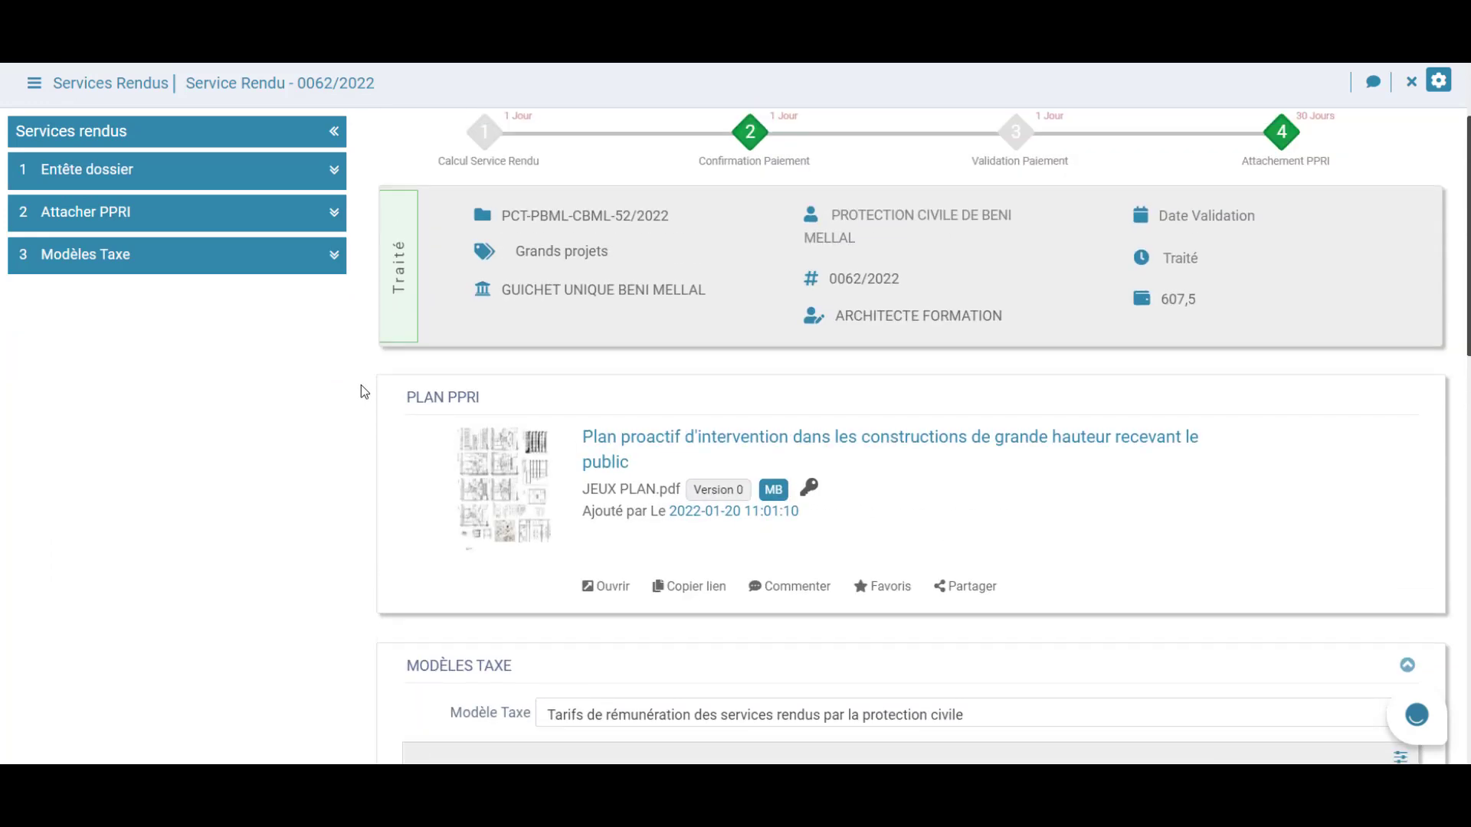